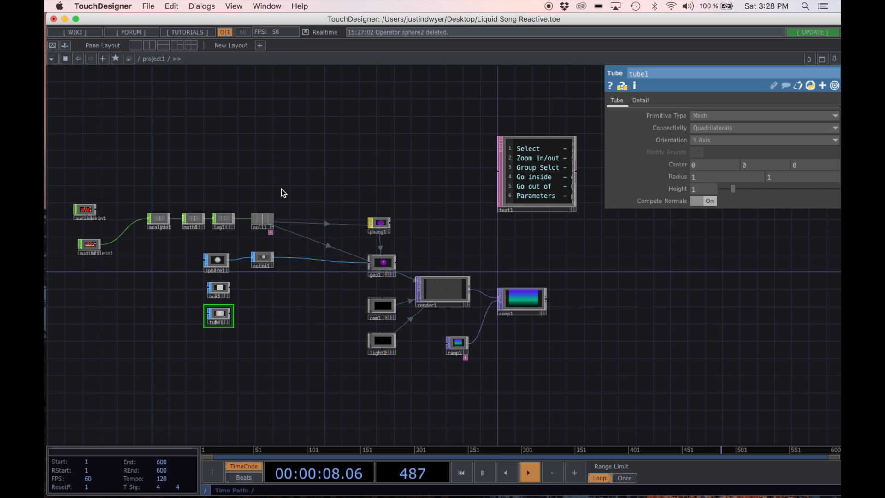
Step: Remove the null1 export from the scale parameters of geo1
left_click_drag(274, 172, 327, 150)
left_click_drag(359, 166, 438, 163)
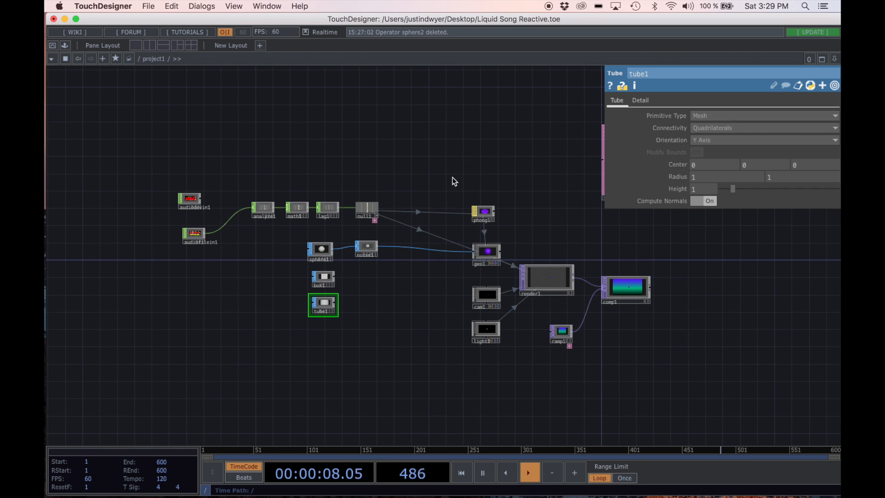
scroll(430, 172, "up", 2)
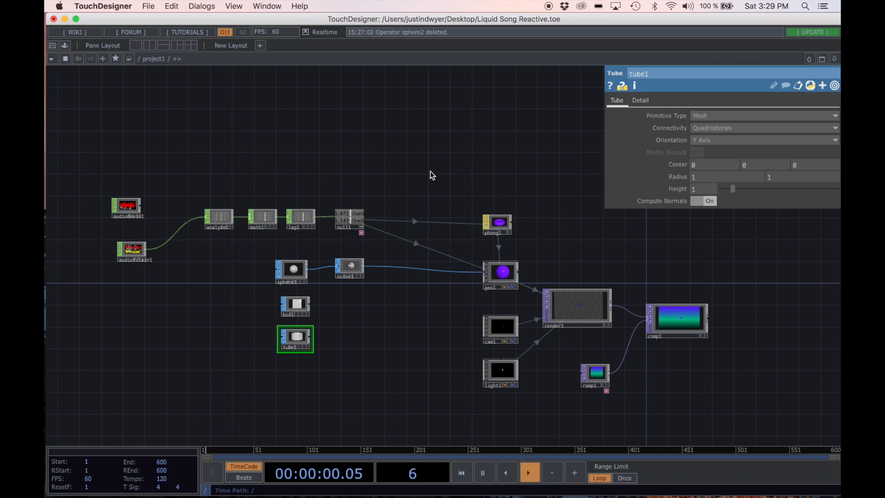
scroll(431, 171, "up", 3)
scroll(430, 171, "down", 1)
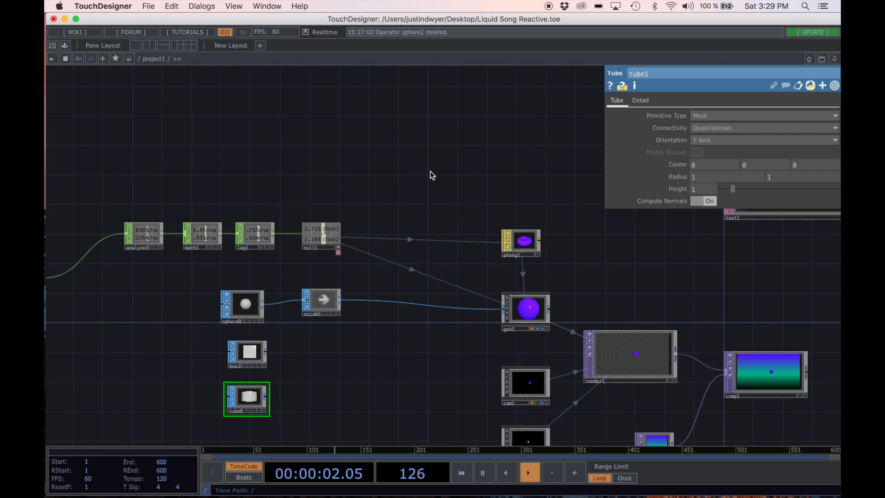
left_click_drag(353, 303, 364, 261)
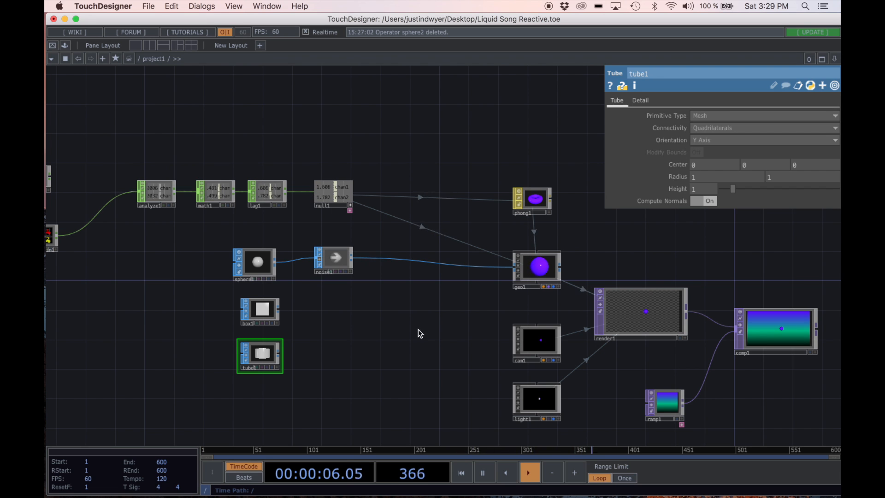
left_click(537, 270)
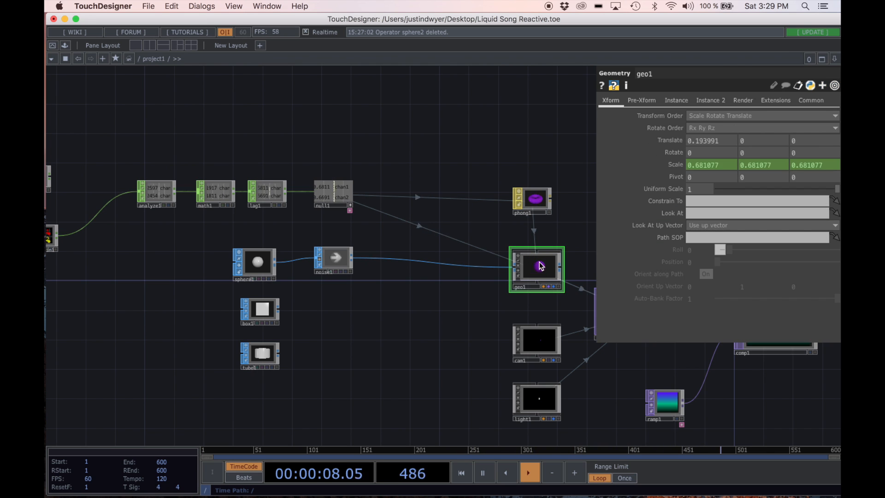
right_click(676, 165)
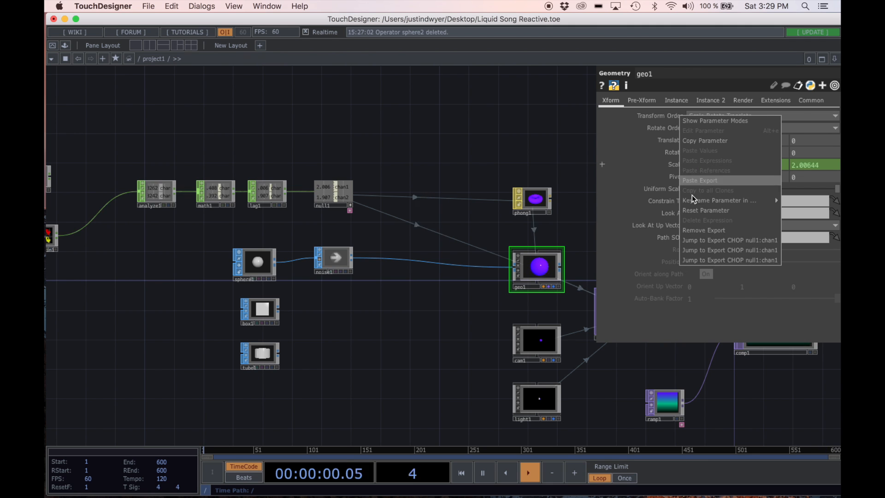
left_click(695, 209)
Step: Remove the null1 export from the blue channel of phong1's diffuse color
left_click_drag(517, 138, 452, 136)
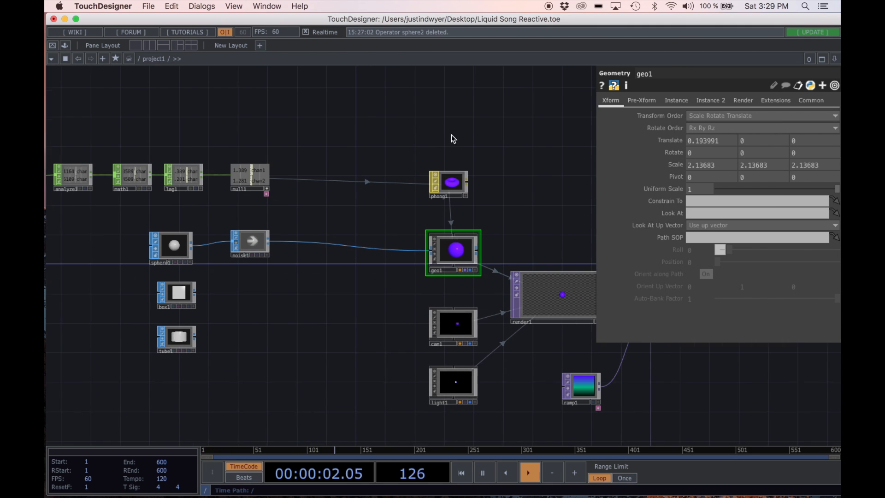
scroll(463, 152, "down", 1)
scroll(501, 229, "up", 3)
left_click_drag(507, 230, 508, 185)
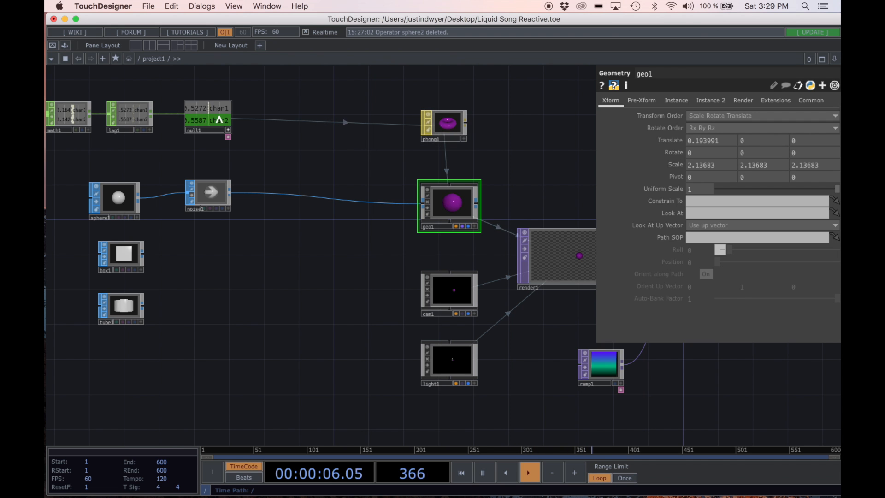
left_click_drag(306, 152, 369, 166)
scroll(367, 162, "down", 1)
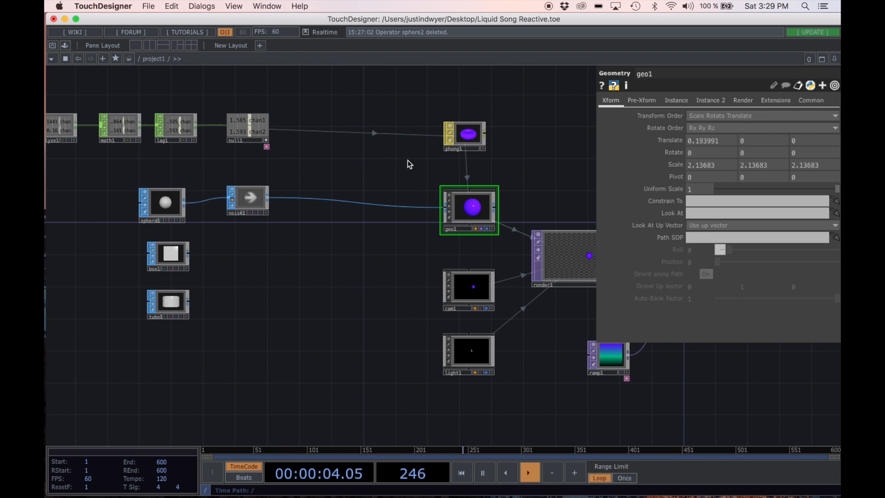
left_click(466, 138)
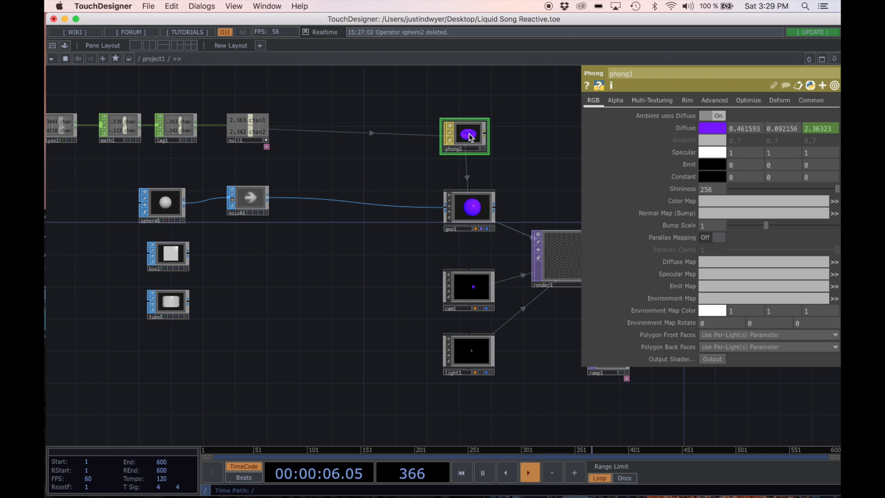
right_click(812, 129)
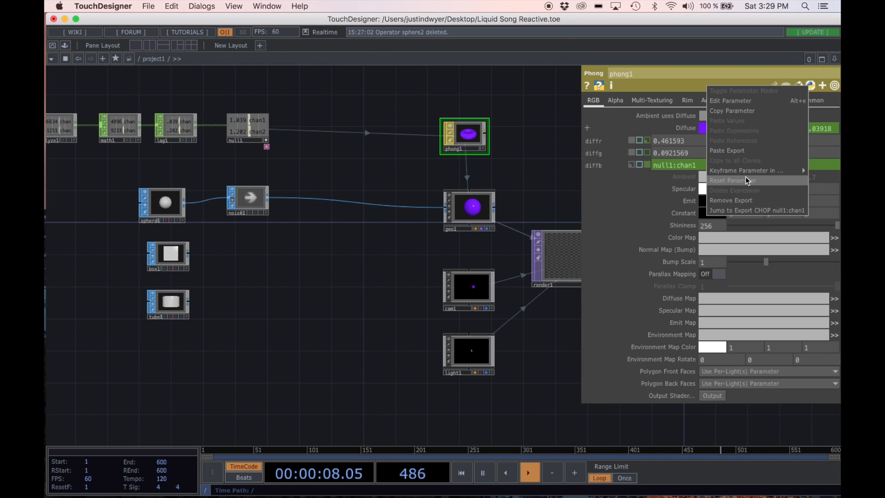
left_click(731, 200)
Step: Move noise1 closer to geo1 and shift sphere1 slightly toward noise1
left_click_drag(561, 172, 539, 161)
scroll(510, 165, "down", 2)
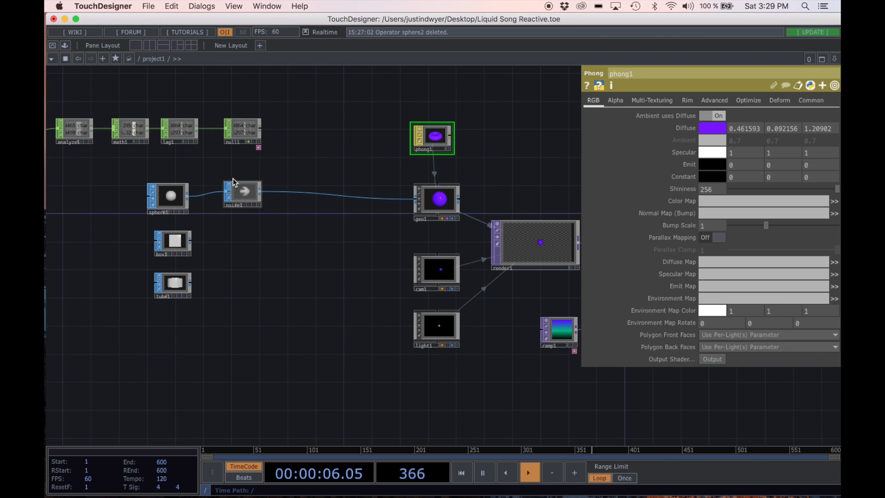
scroll(232, 193, "up", 5)
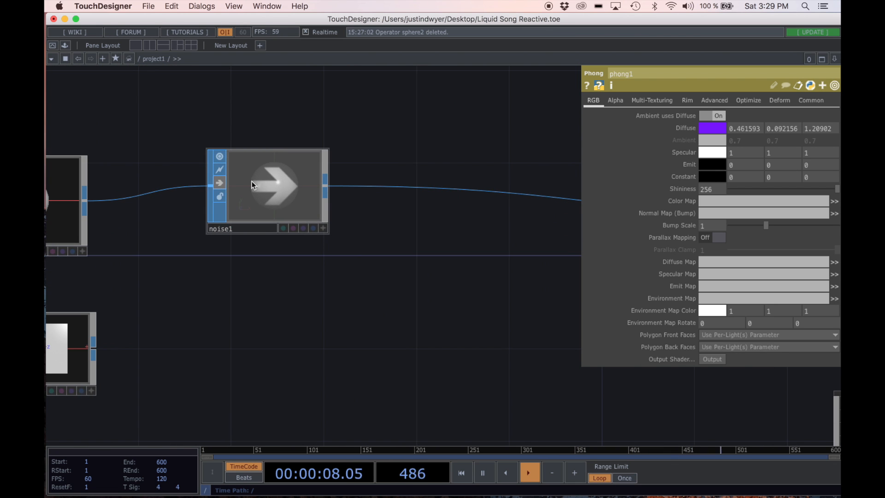
scroll(252, 181, "down", 5)
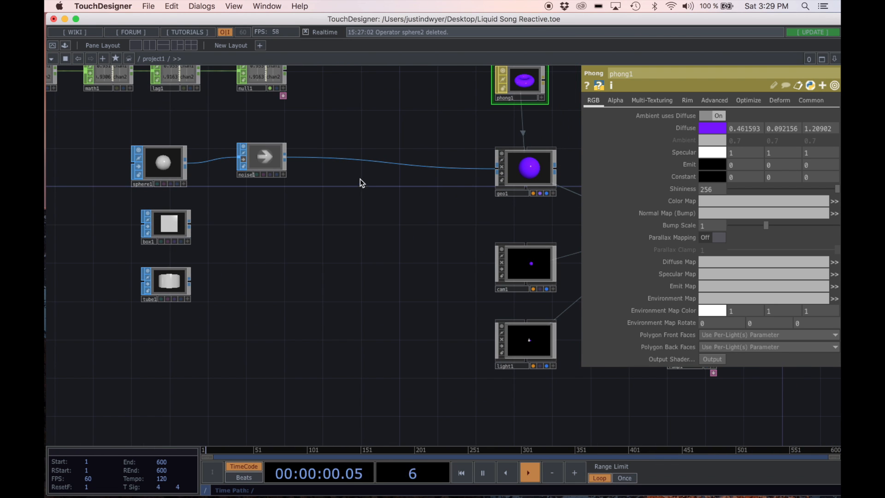
left_click_drag(252, 157, 364, 159)
left_click_drag(163, 163, 180, 165)
Step: Turn off the bypass on noise1 so it distorts the incoming geometry
scroll(308, 193, "down", 4)
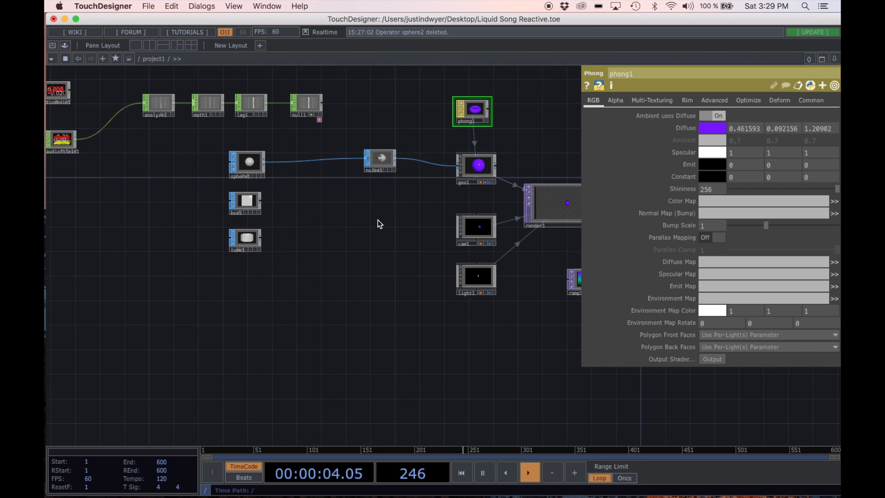
scroll(380, 214, "up", 2)
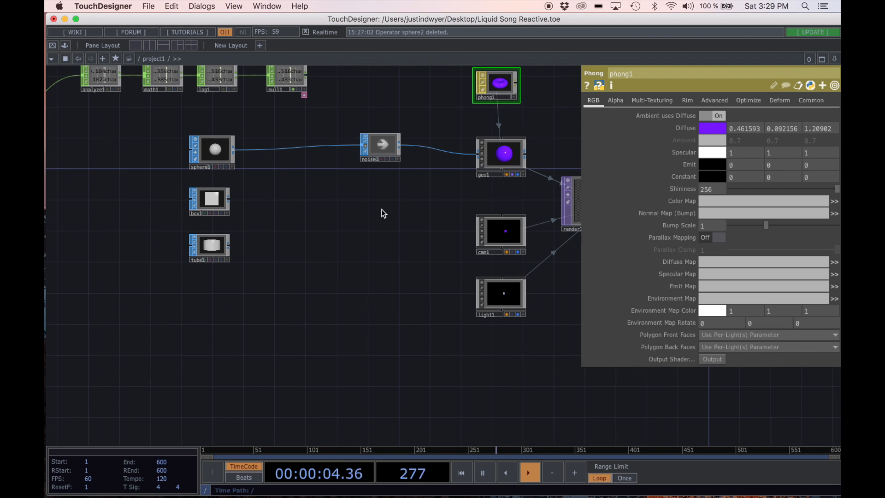
left_click(366, 147)
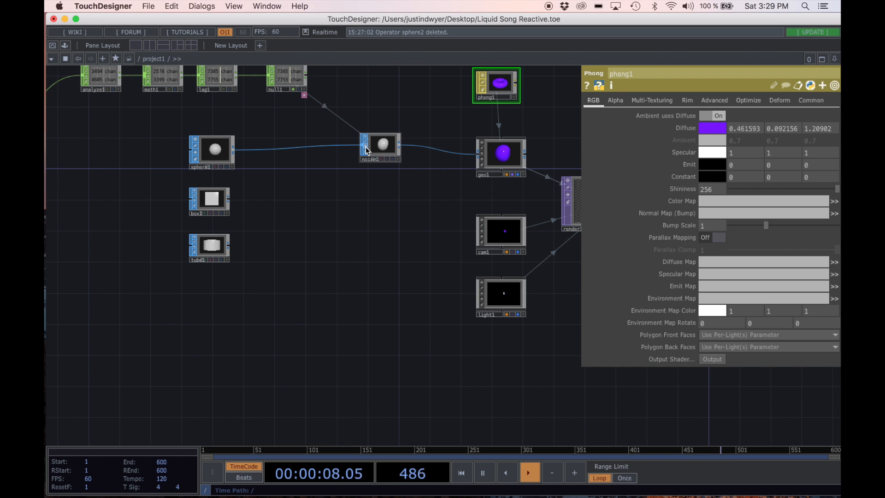
Step: Connect box1 to the input of noise1 in place of sphere1 and view the result in render1
left_click_drag(231, 198, 358, 151)
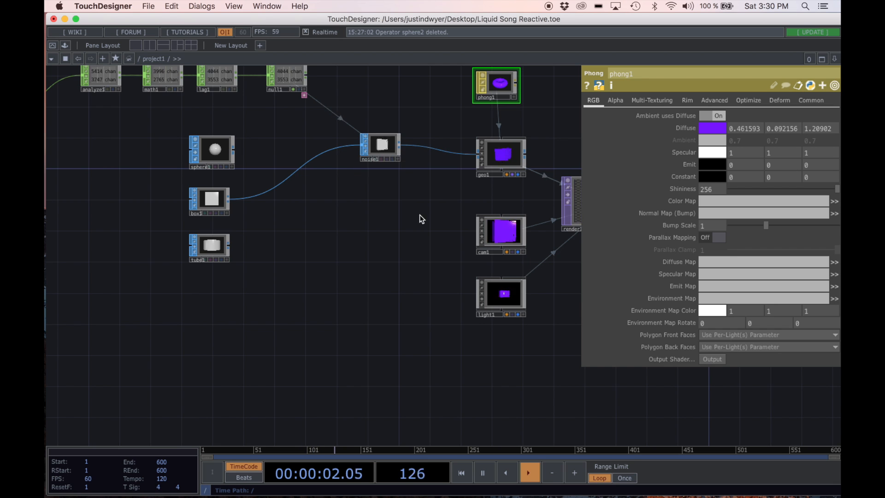
scroll(498, 194, "right", 5)
scroll(516, 199, "up", 3)
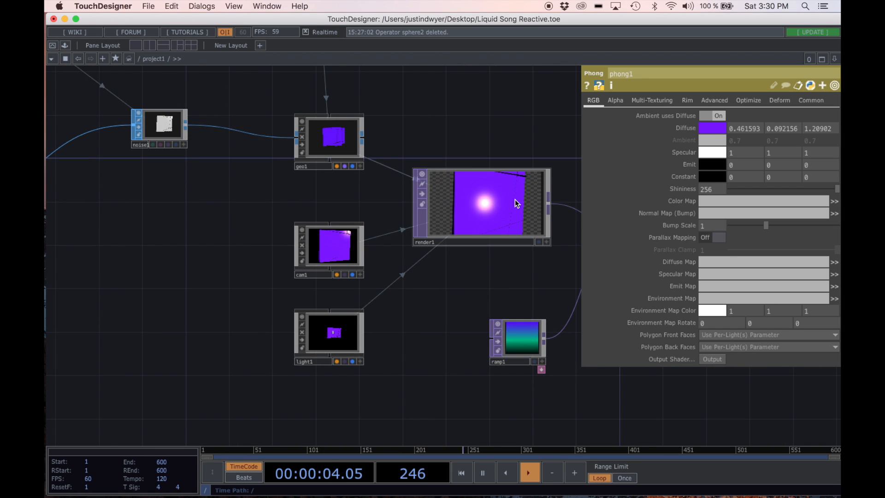
scroll(515, 199, "up", 1)
scroll(513, 201, "down", 3)
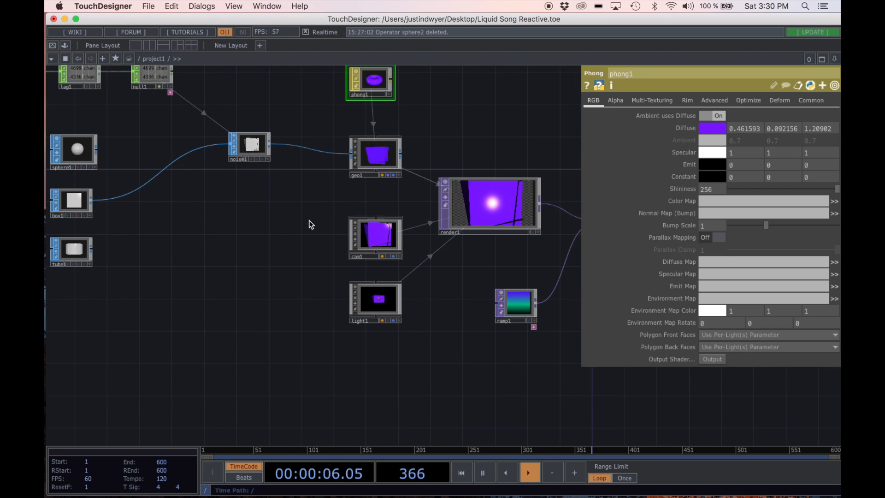
Step: Connect tube1 to the input of noise1 in place of box1 and view the result in render1
left_click_drag(92, 249, 222, 155)
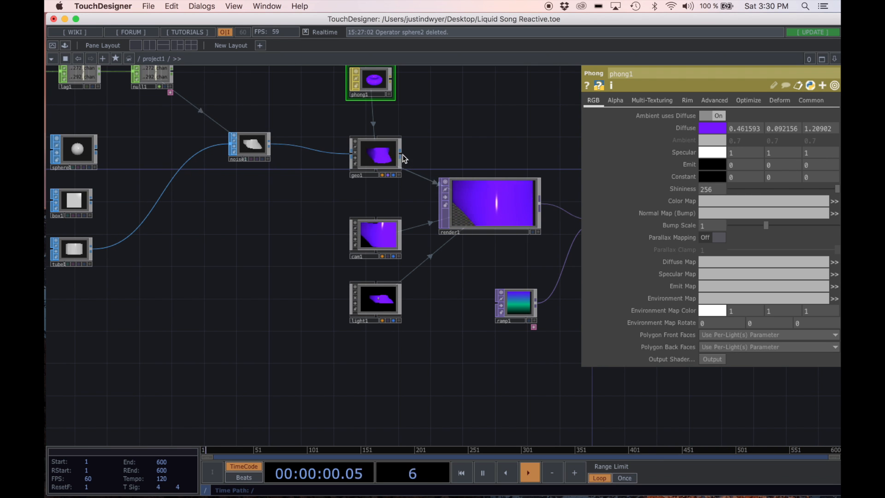
scroll(508, 158, "up", 5)
scroll(461, 138, "down", 2)
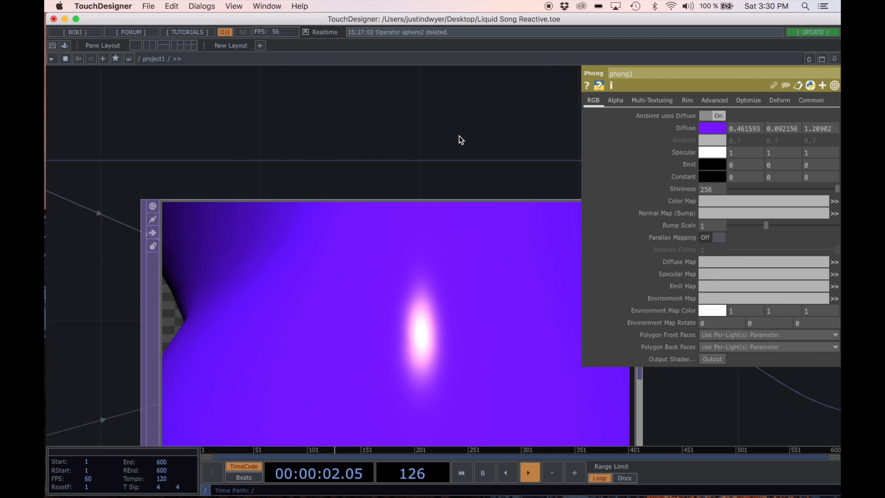
scroll(460, 137, "down", 3)
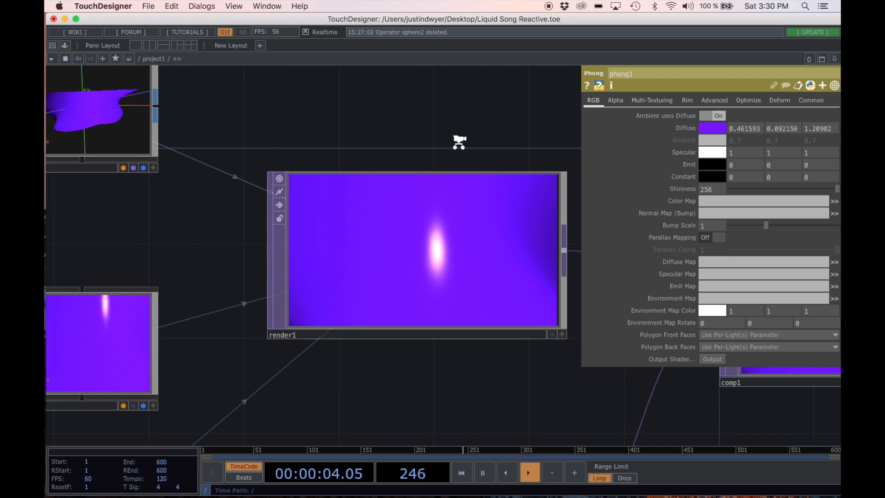
scroll(458, 143, "down", 4)
Step: Reconnect sphere1 to the input of noise1 in place of tube1
left_click_drag(274, 198, 432, 201)
scroll(338, 199, "down", 3)
left_click_drag(338, 200, 376, 214)
left_click_drag(116, 148, 295, 145)
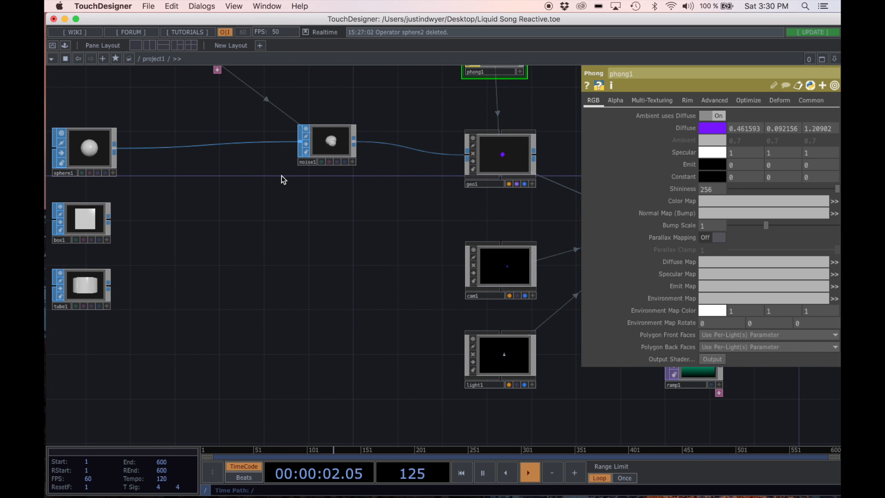
Step: Delete the unused box1 and tube1 operators
left_click(81, 230)
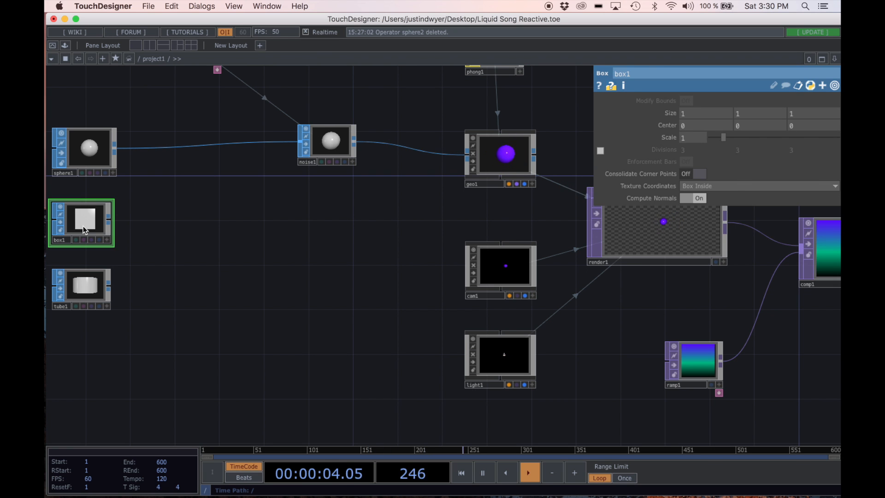
key("Delete")
left_click(83, 291)
key("Delete")
Step: Delete noise1 from the chain and move sphere1 closer to geo1
left_click_drag(101, 289, 315, 294)
scroll(309, 288, "down", 3)
scroll(315, 309, "down", 1)
left_click_drag(375, 216, 349, 224)
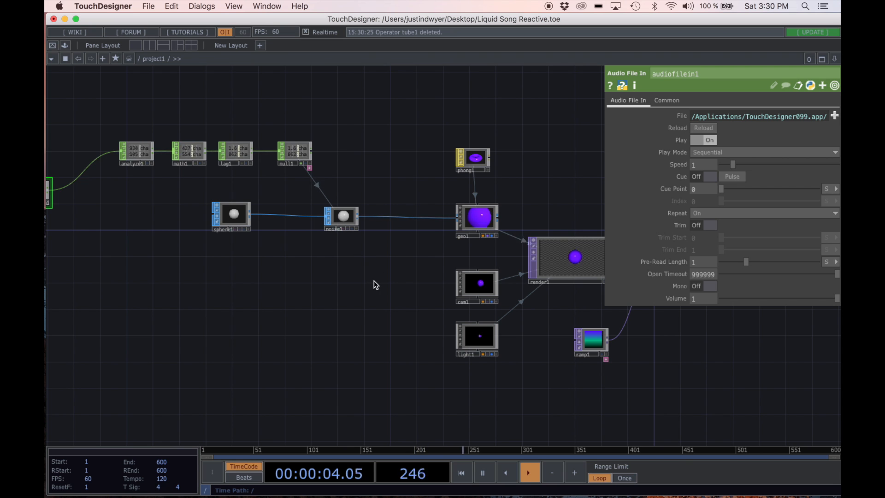
left_click(345, 221)
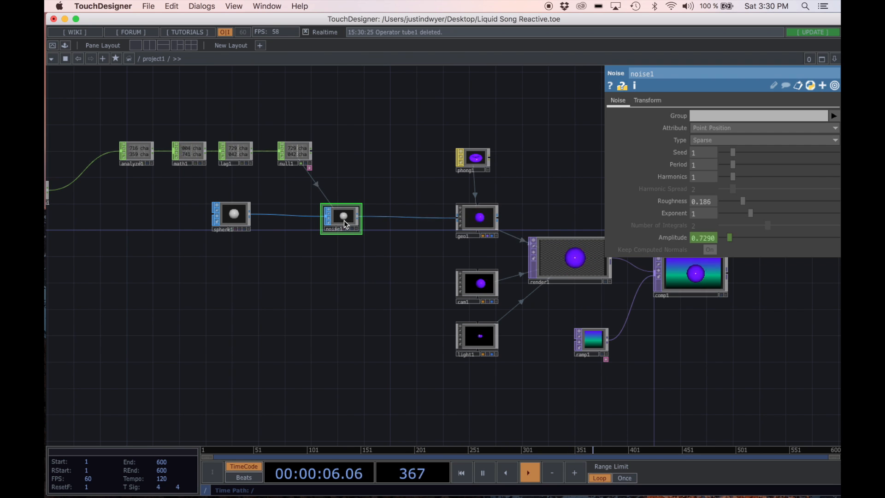
key("Delete")
left_click_drag(236, 212, 291, 214)
Step: Add a new Sphere SOP in the empty area above phong1
scroll(384, 250, "right", 3)
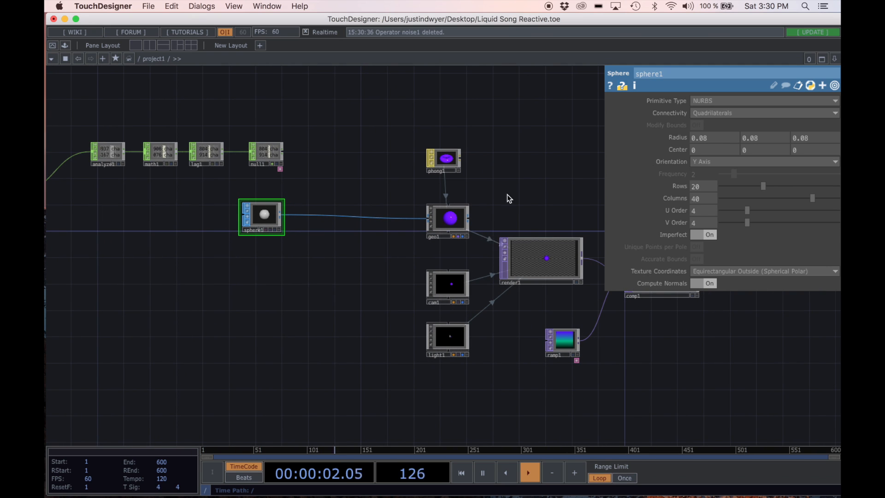
scroll(360, 259, "up", 3)
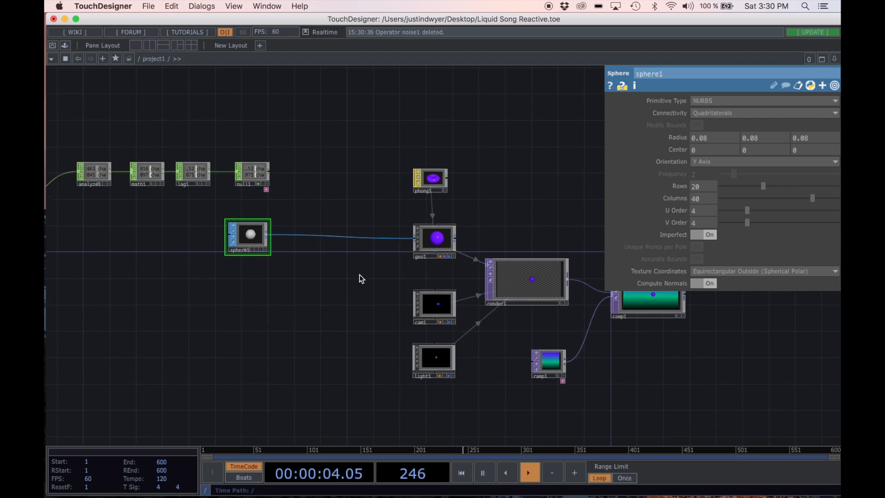
scroll(417, 183, "right", 3)
scroll(416, 183, "up", 2)
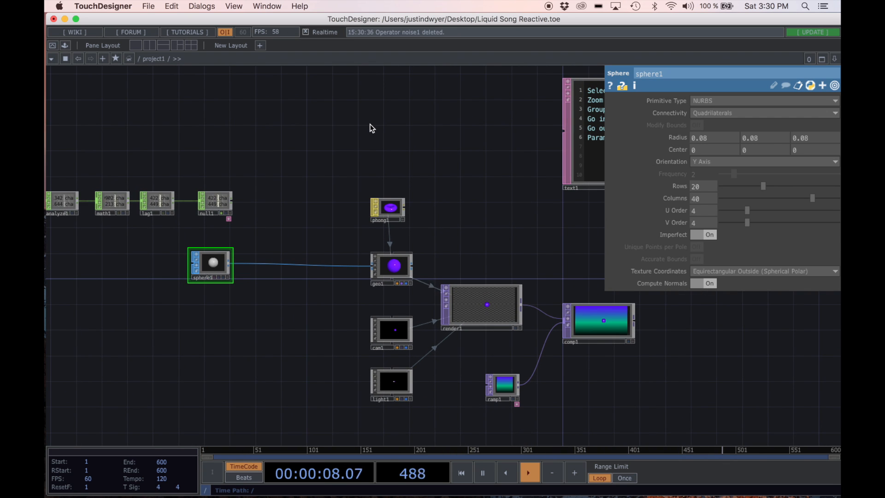
key("Tab")
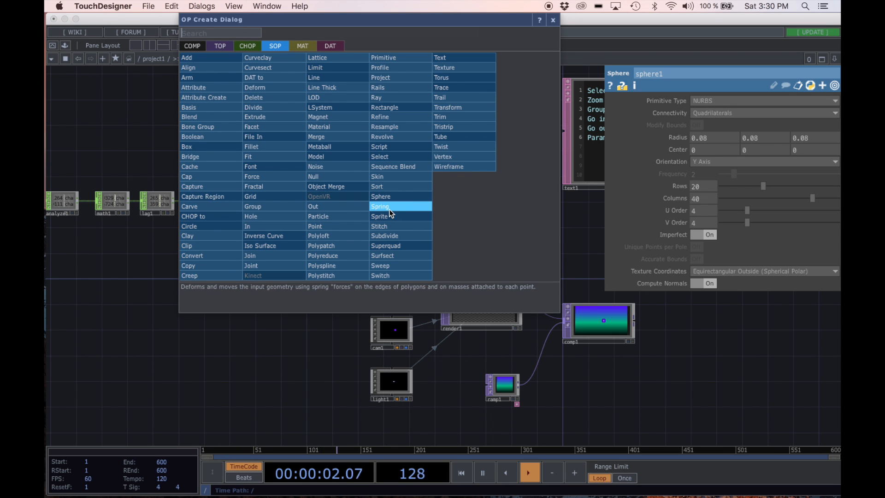
left_click(394, 197)
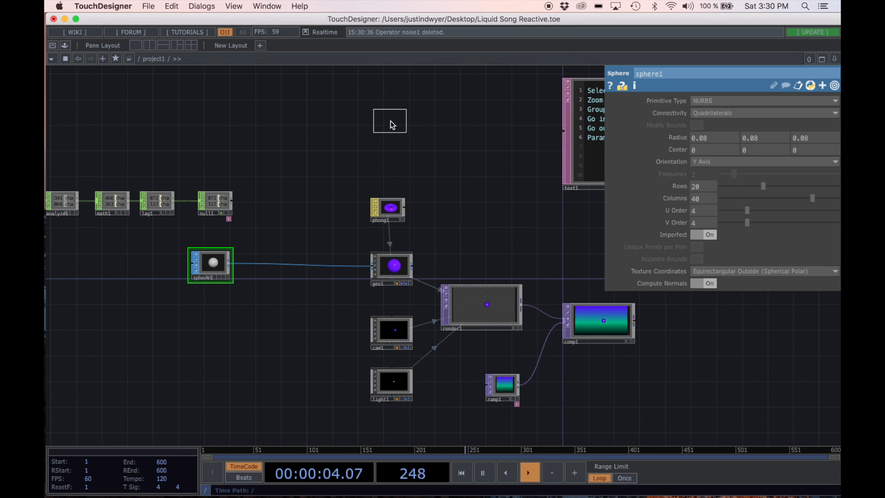
left_click(391, 122)
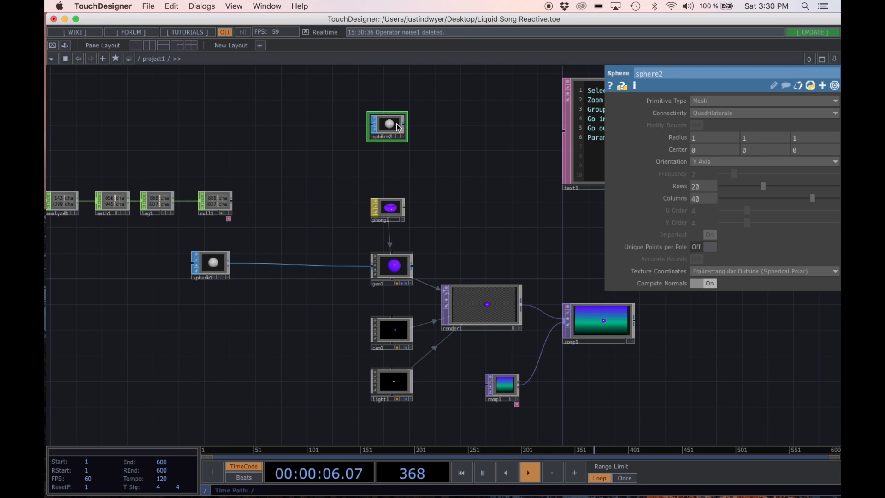
scroll(451, 198, "up", 5)
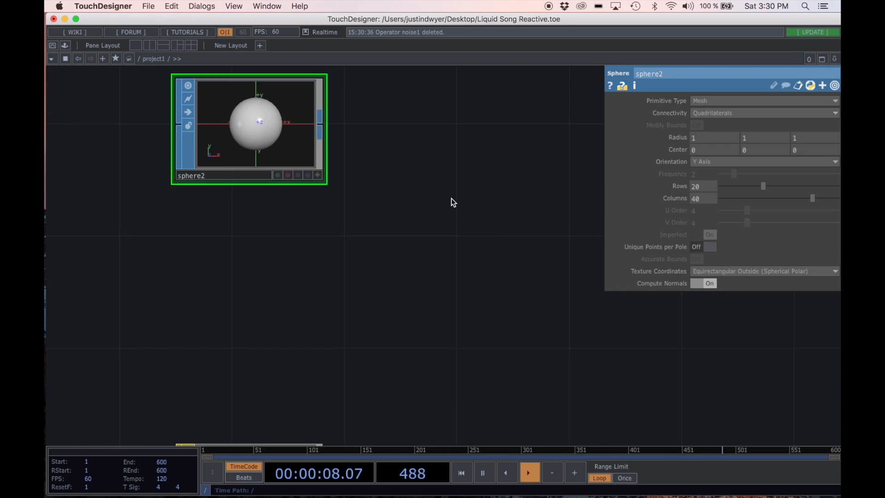
scroll(480, 226, "down", 5)
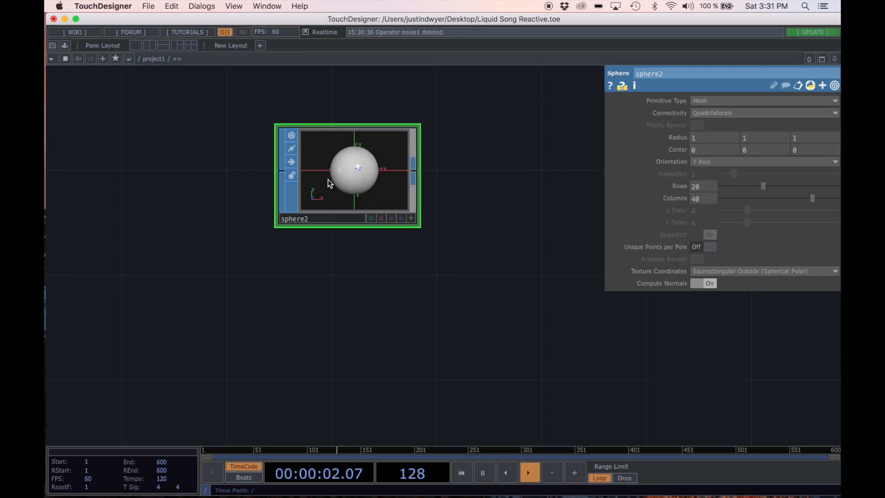
Step: Examine the points of sphere2 from several angles in its SOP Editor, close the editor and unlock the operator
scroll(352, 177, "up", 2)
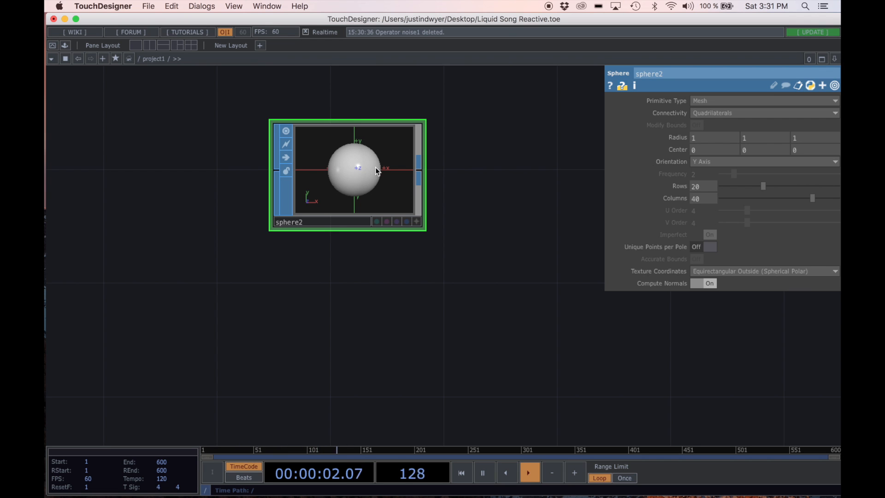
scroll(339, 168, "up", 3)
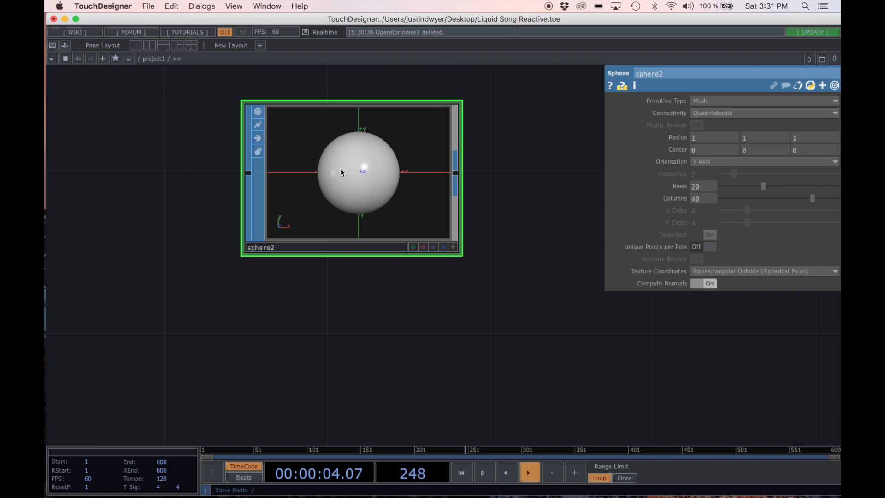
right_click(366, 183)
left_click(378, 194)
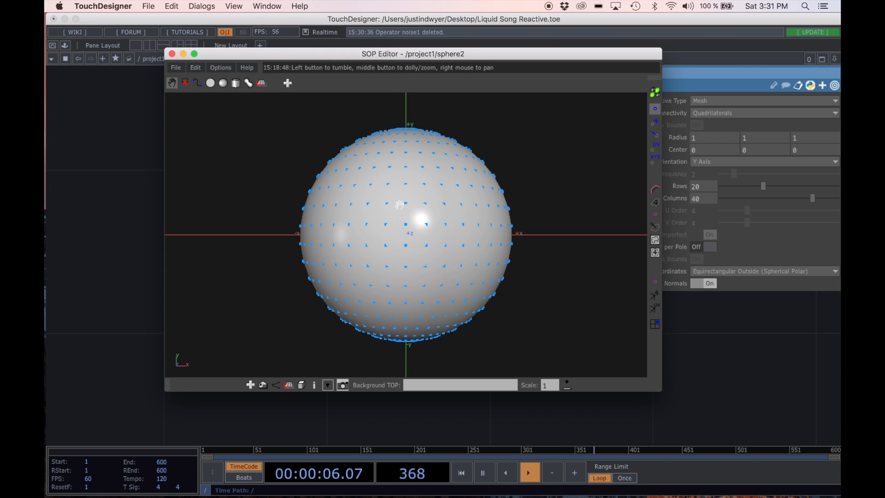
left_click_drag(430, 187, 452, 259)
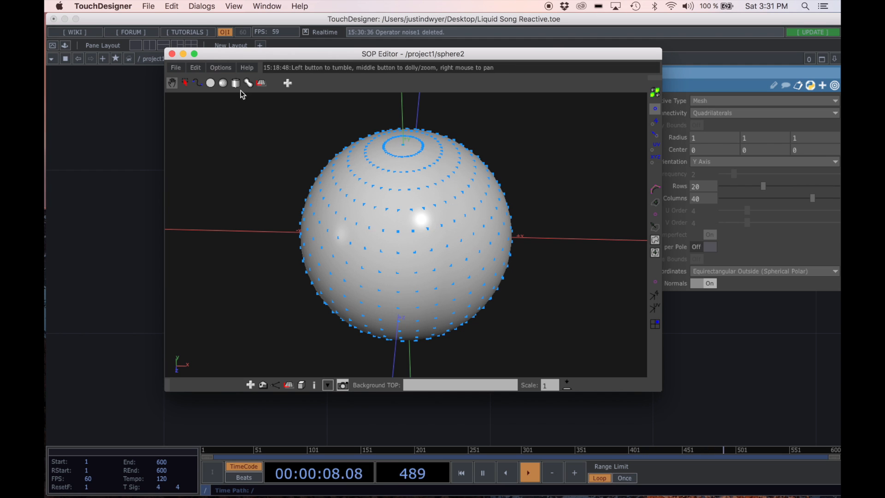
left_click(172, 54)
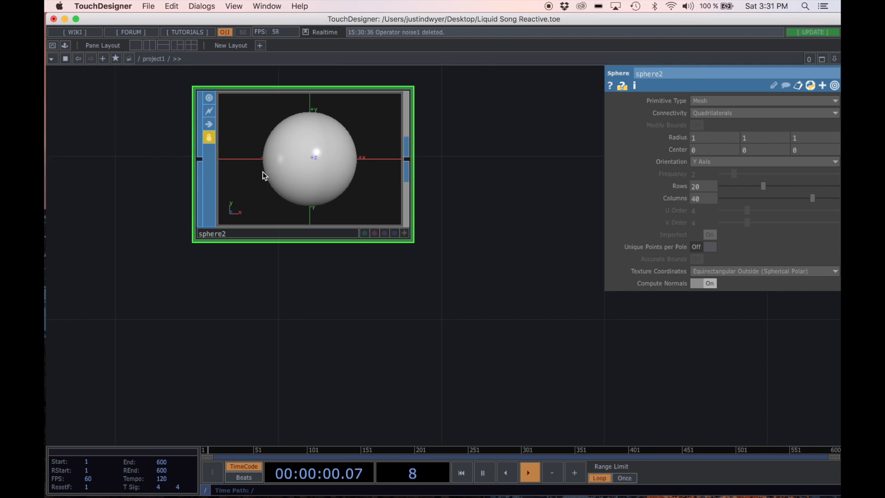
left_click(209, 138)
left_click(294, 165)
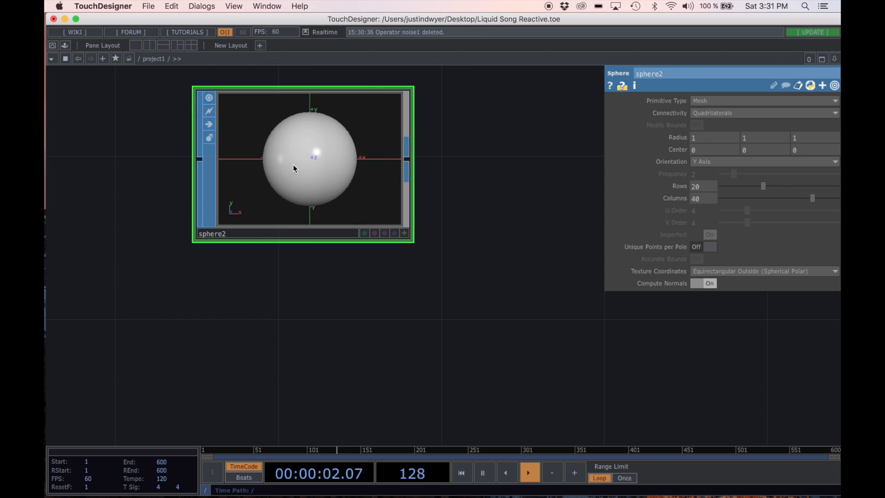
Step: Add a SOP to CHOP operator beside sphere2
scroll(319, 292, "right", 3)
scroll(305, 310, "down", 3)
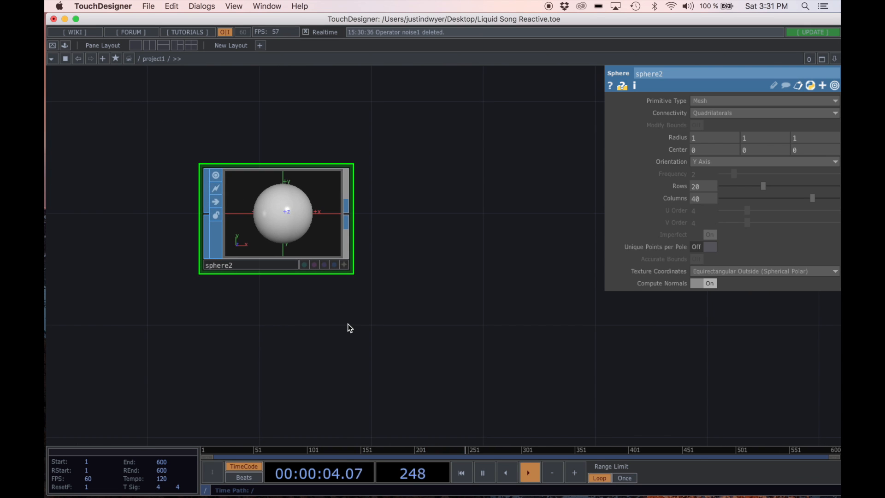
scroll(376, 308, "down", 3)
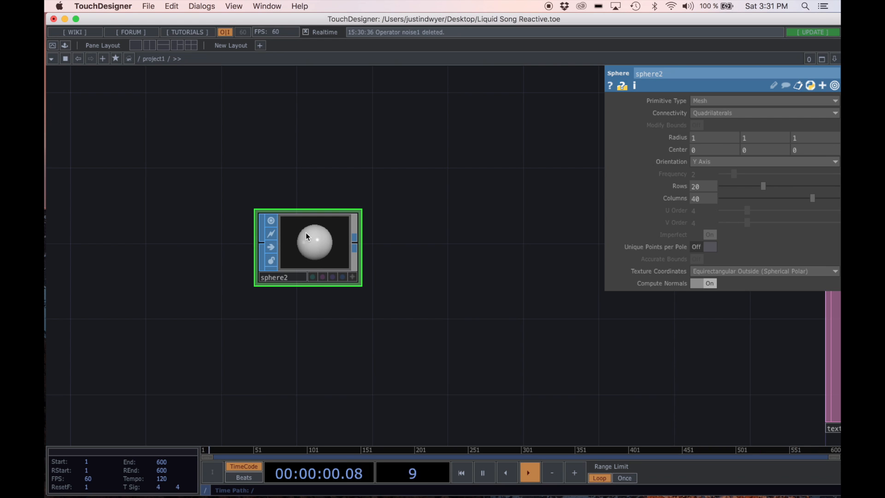
scroll(427, 233, "down", 5)
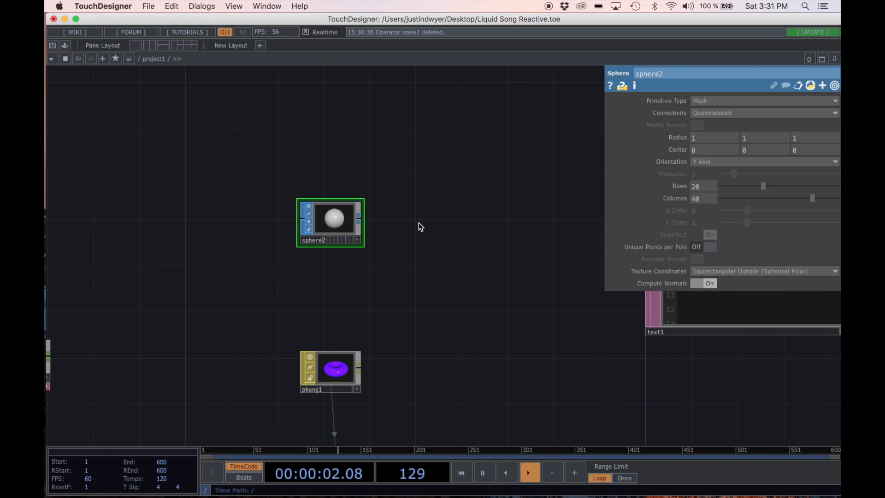
key("Tab")
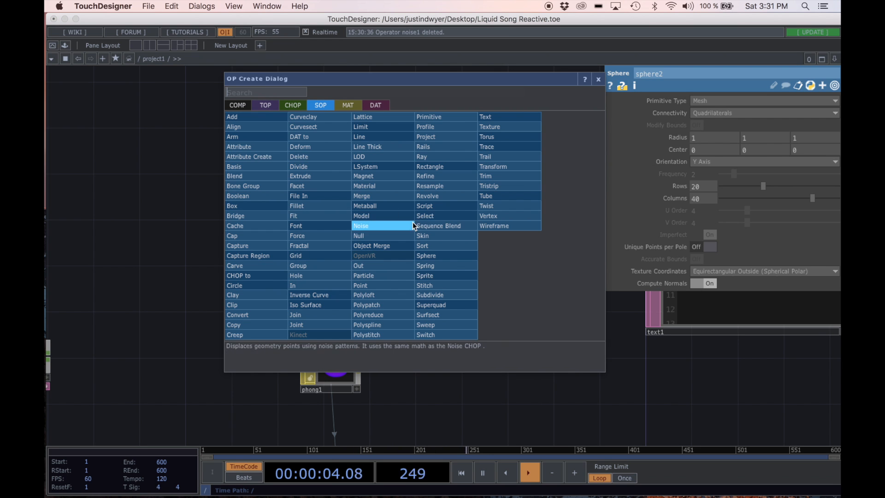
left_click(290, 105)
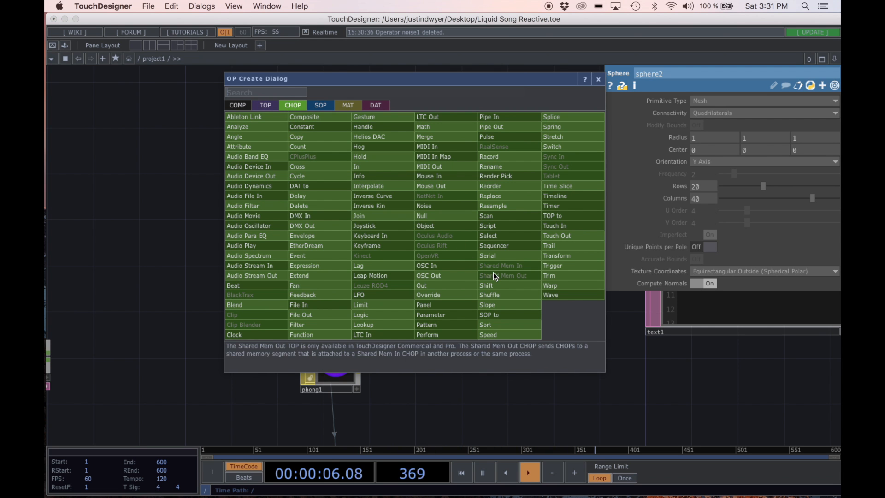
left_click(493, 315)
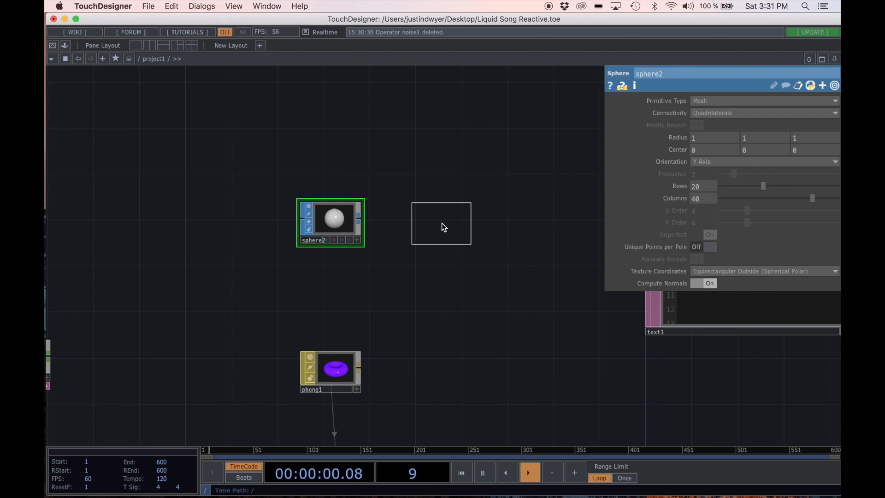
left_click(442, 224)
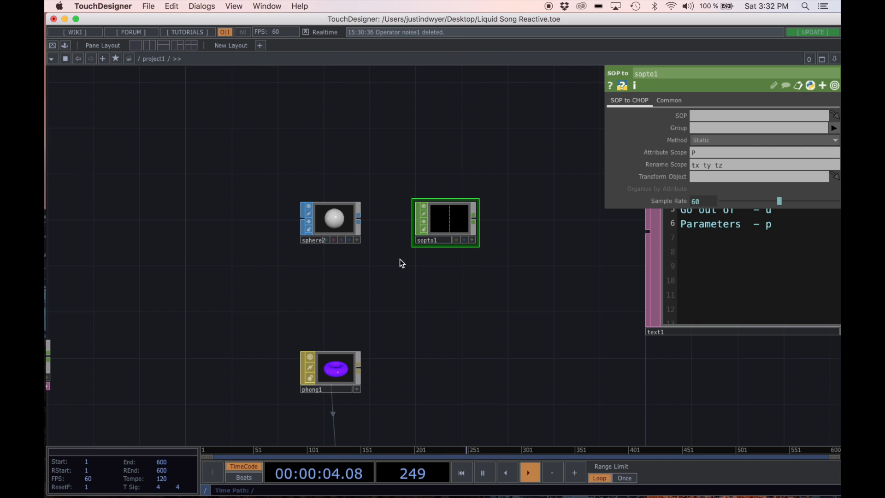
Step: Assign sphere2 as the source SOP of sopto1
scroll(396, 256, "up", 3)
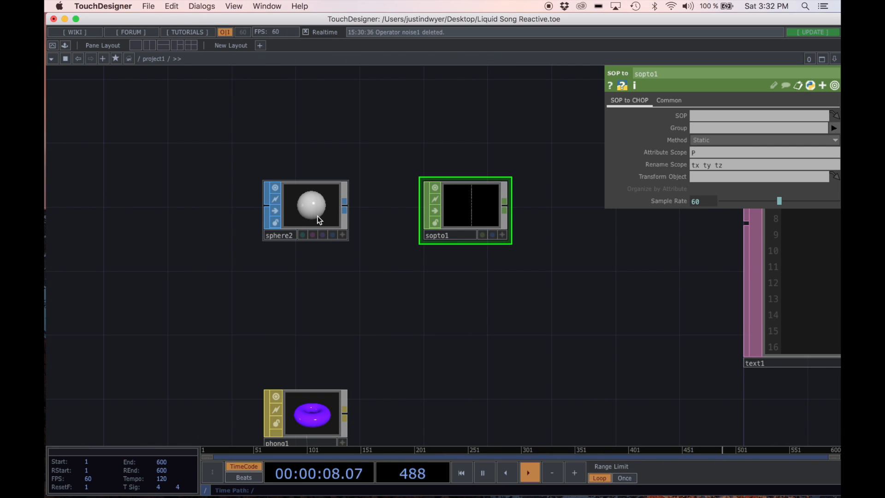
left_click_drag(318, 216, 471, 198)
scroll(491, 197, "up", 3)
scroll(486, 204, "up", 3)
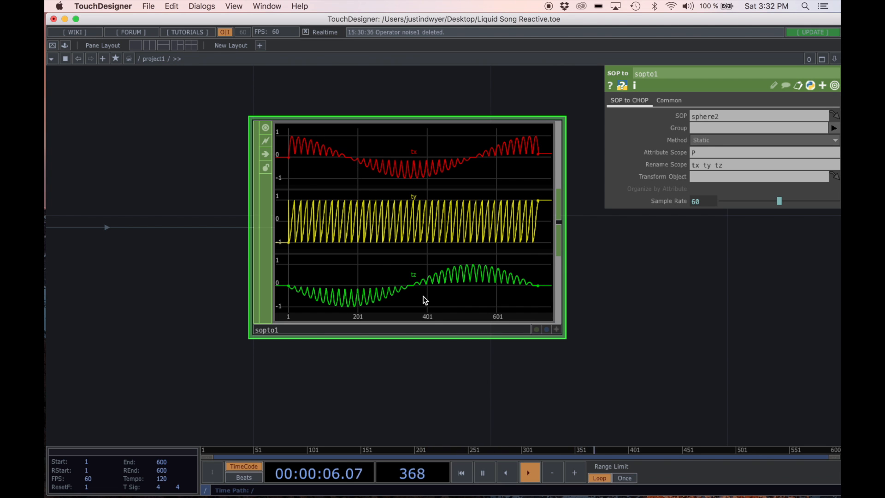
Step: Turn on instancing for the geo1 component
scroll(382, 280, "down", 3)
left_click_drag(322, 317, 415, 294)
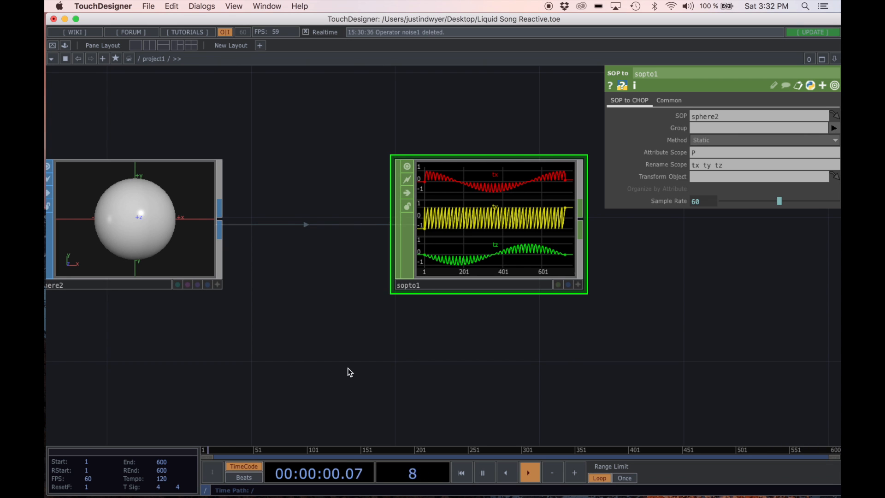
left_click_drag(367, 369, 385, 293)
scroll(385, 292, "down", 4)
left_click_drag(467, 346, 450, 280)
scroll(451, 282, "down", 2)
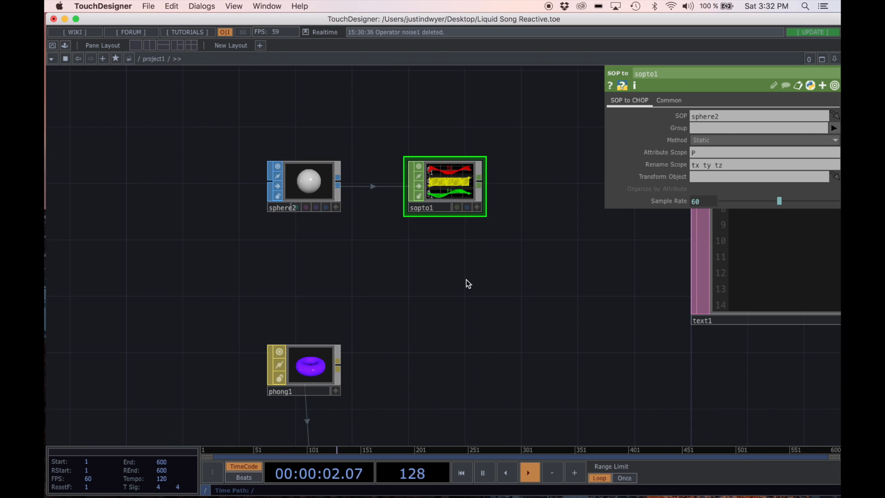
scroll(454, 272, "down", 5)
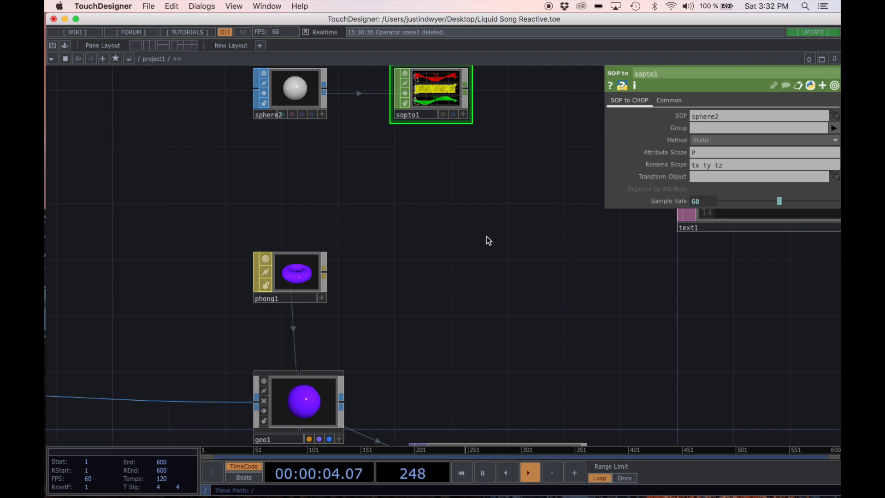
scroll(488, 239, "down", 4)
left_click_drag(435, 228, 374, 197)
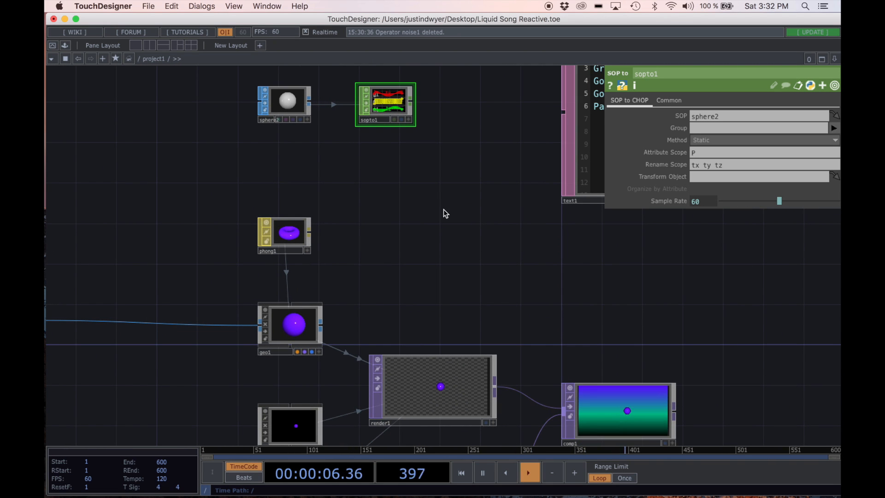
left_click(302, 327)
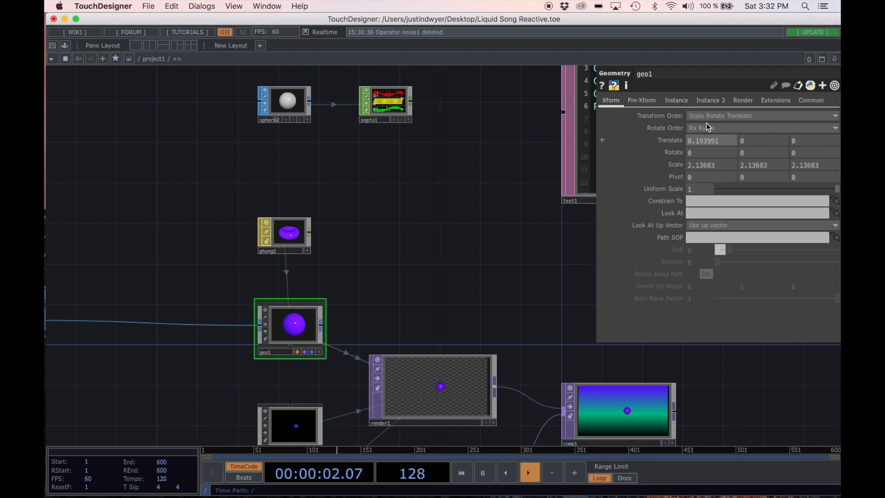
scroll(506, 271, "left", 5)
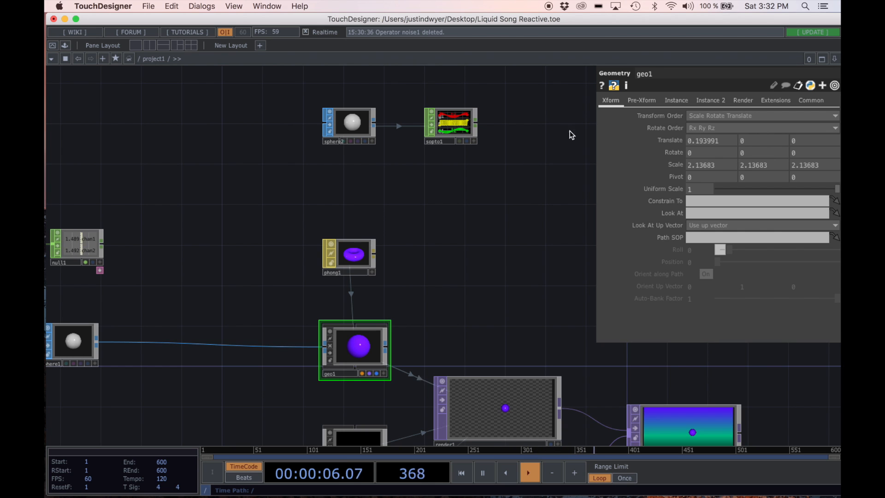
left_click(677, 102)
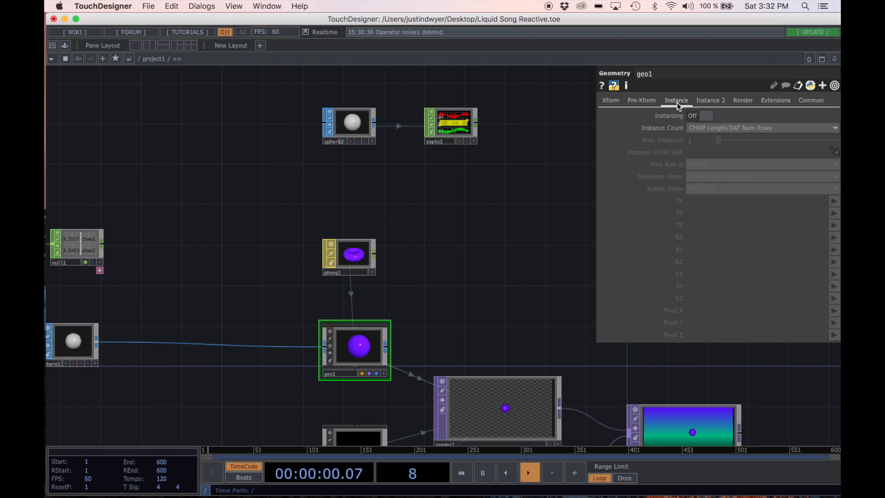
left_click(707, 117)
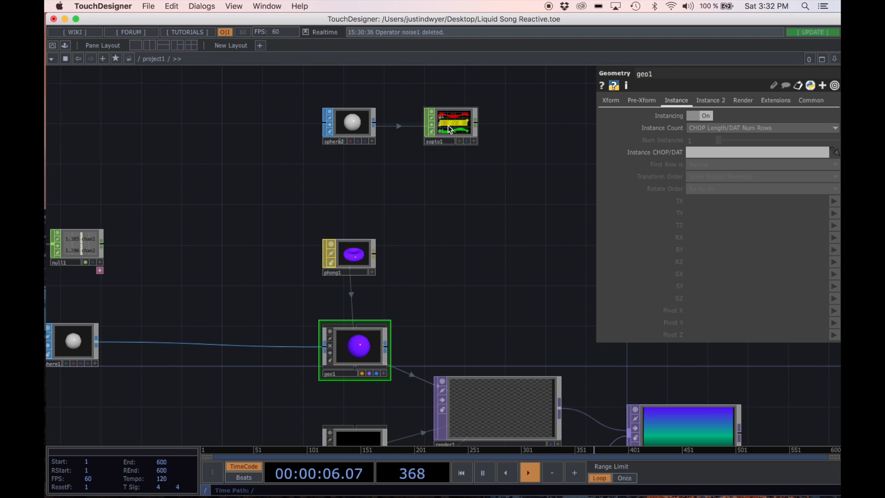
Step: Assign sopto1 as the Instance CHOP/DAT of geo1
mouse_move(448, 125)
left_mouse_down()
mouse_move(632, 185)
mouse_move(640, 159)
mouse_move(714, 157)
left_mouse_up()
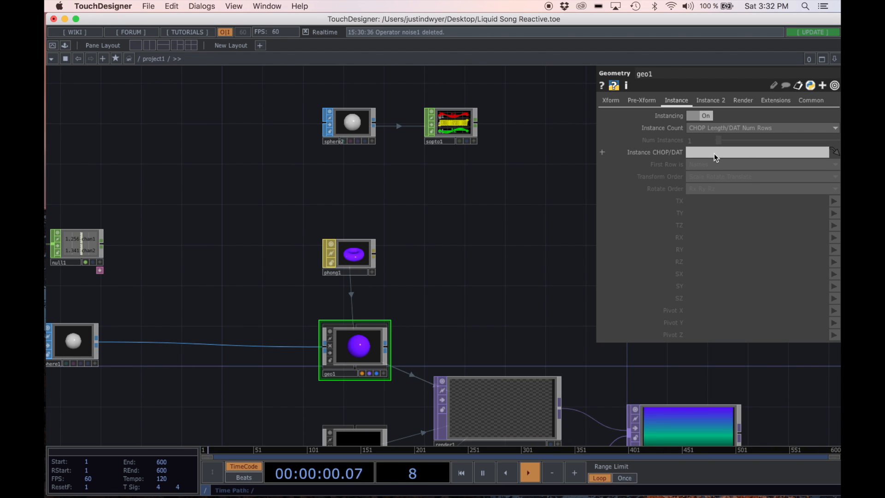
left_click_drag(460, 129, 707, 152)
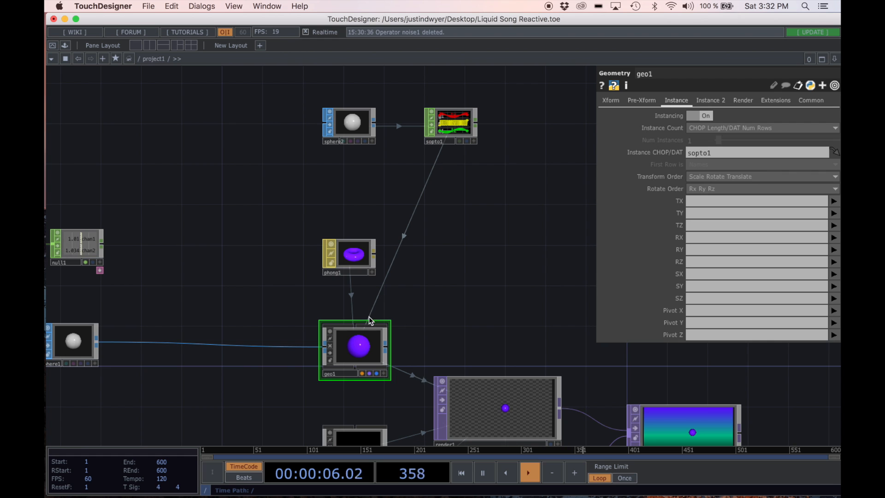
scroll(514, 206, "down", 3)
scroll(514, 203, "down", 3)
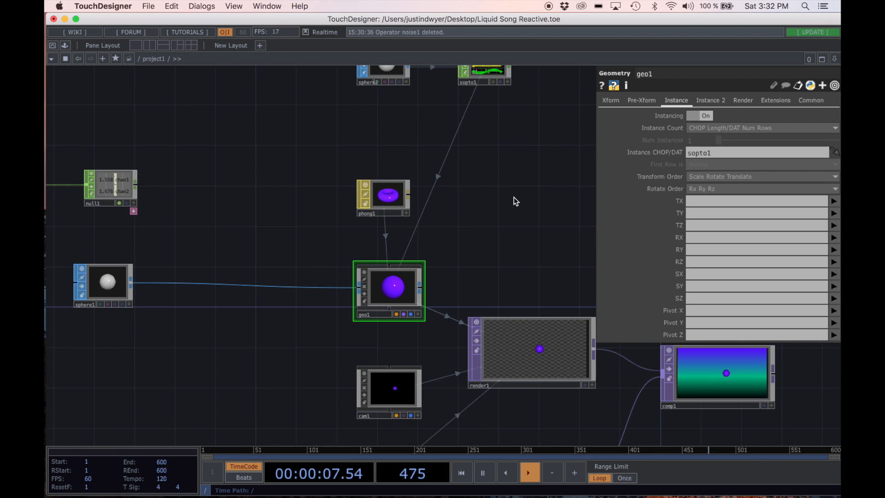
scroll(493, 194, "up", 2)
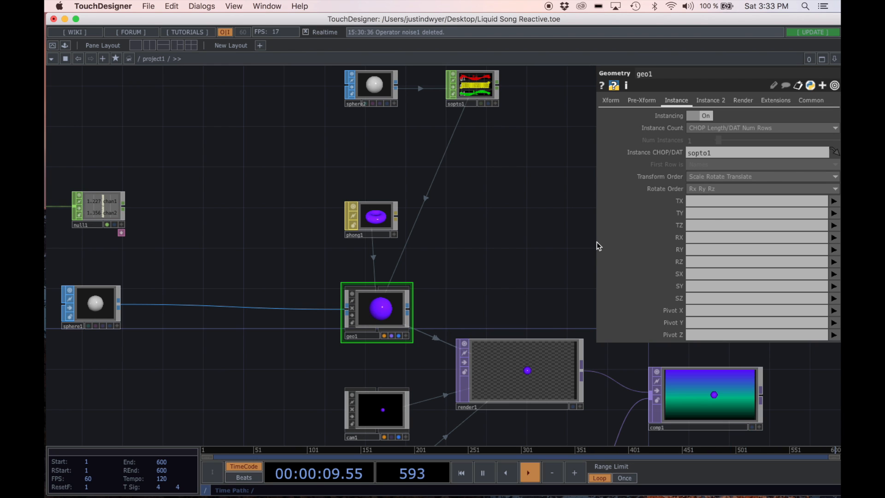
Step: Map geo1's instance translation parameters TX, TY and TZ to the tx, ty and tz channels
left_click(832, 202)
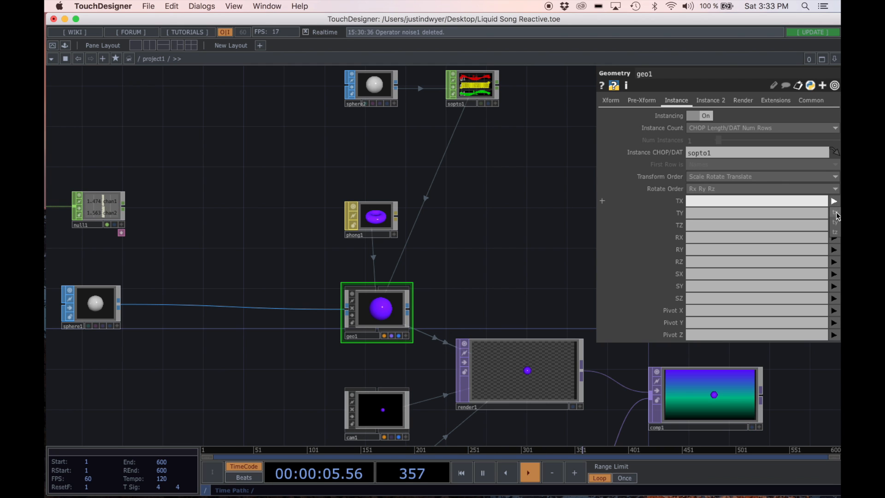
left_click(837, 215)
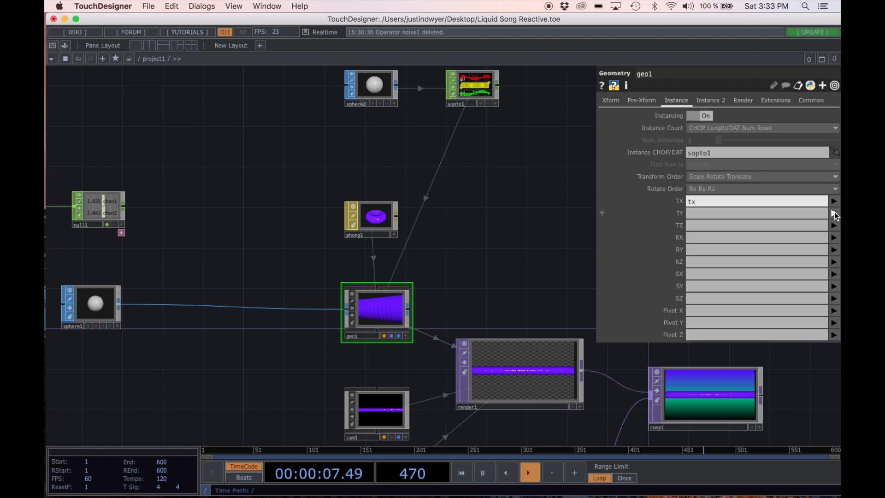
left_click(835, 213)
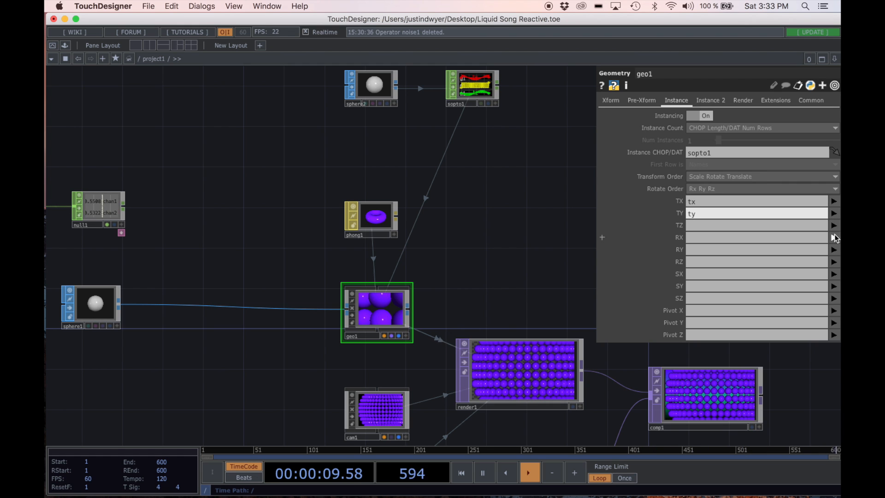
left_click(836, 236)
left_click(835, 226)
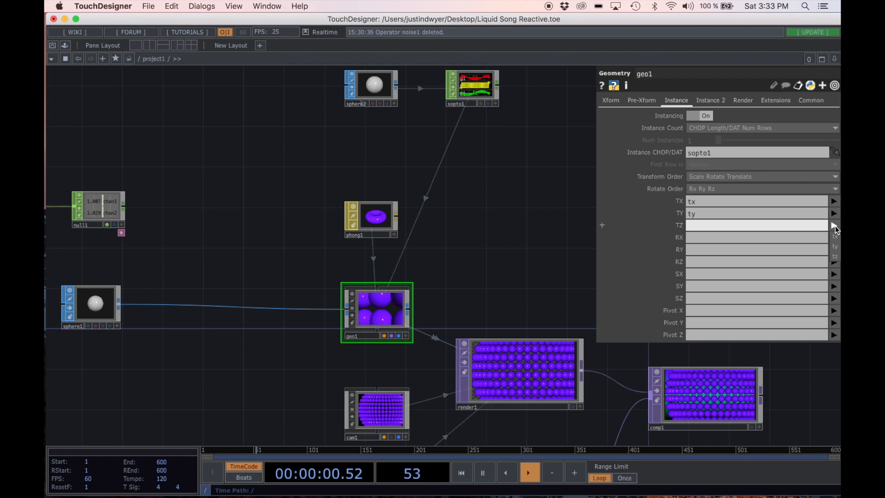
left_click(836, 257)
left_click_drag(555, 245, 510, 229)
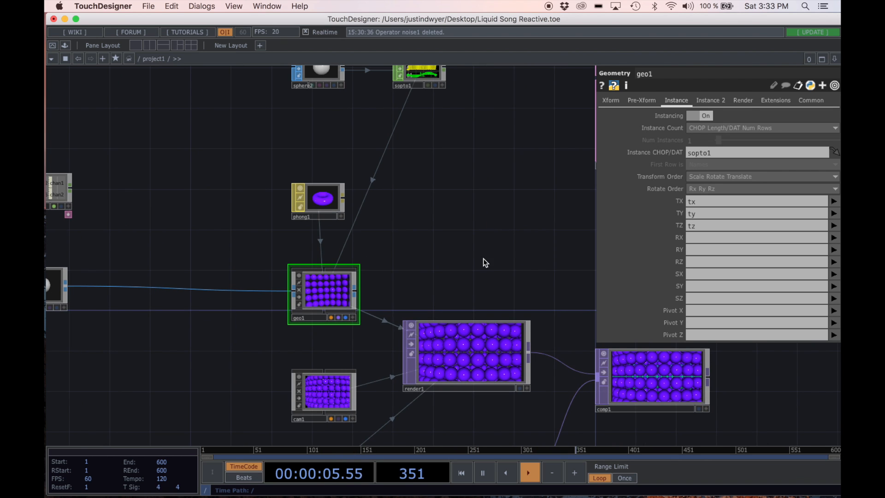
scroll(476, 258, "down", 3)
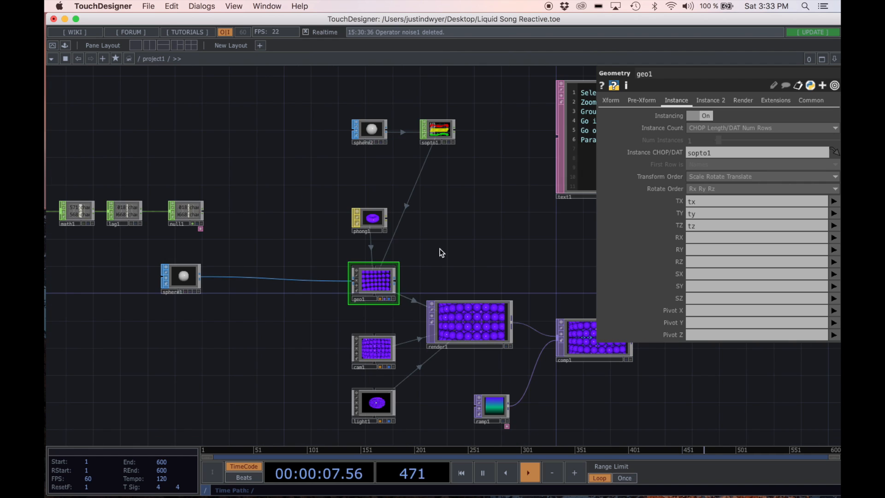